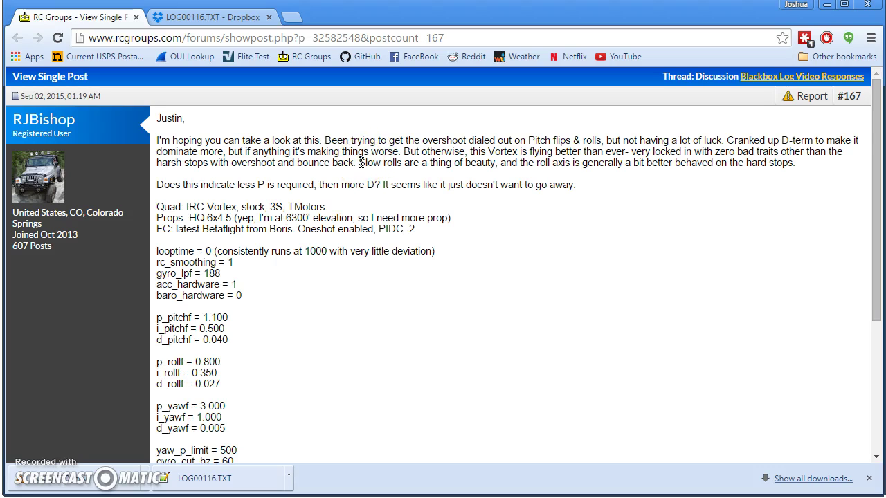
Read the forum post's description of the pitch and roll overshoot and the listed quad hardware.
drag(372, 162, 796, 178)
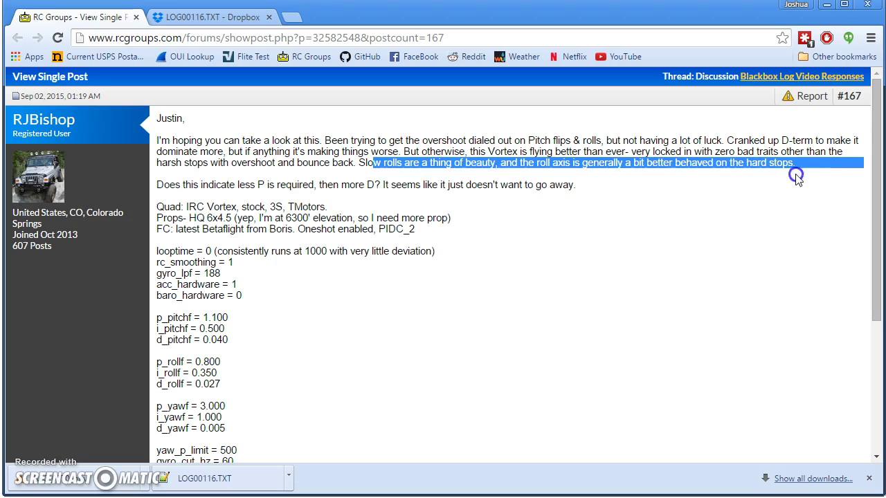
click(807, 168)
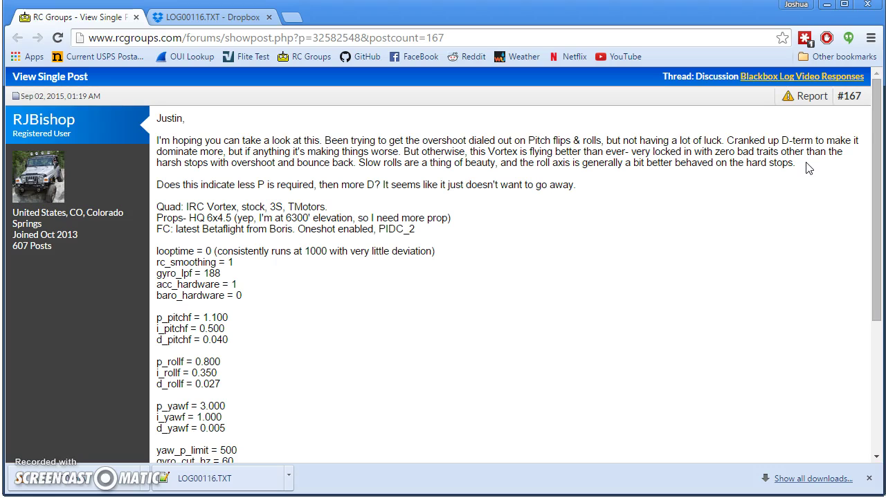
click(274, 204)
click(528, 272)
Examine the flight controller firmware and the pitch and roll PID values listed in the post.
scroll(310, 317, down, 2)
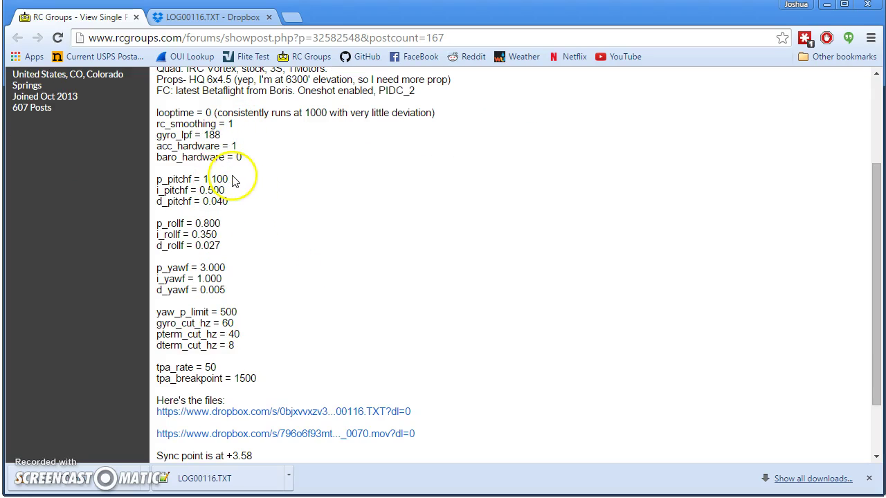
click(398, 85)
click(393, 95)
double_click(394, 95)
click(249, 177)
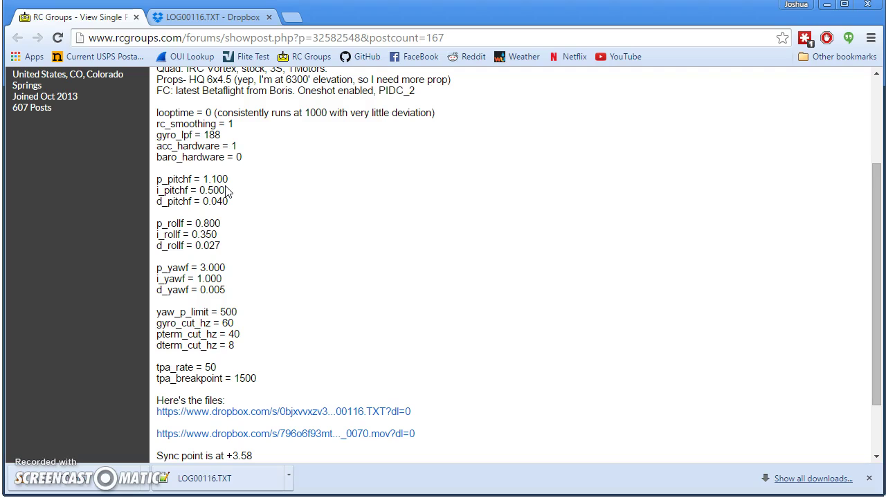
click(155, 175)
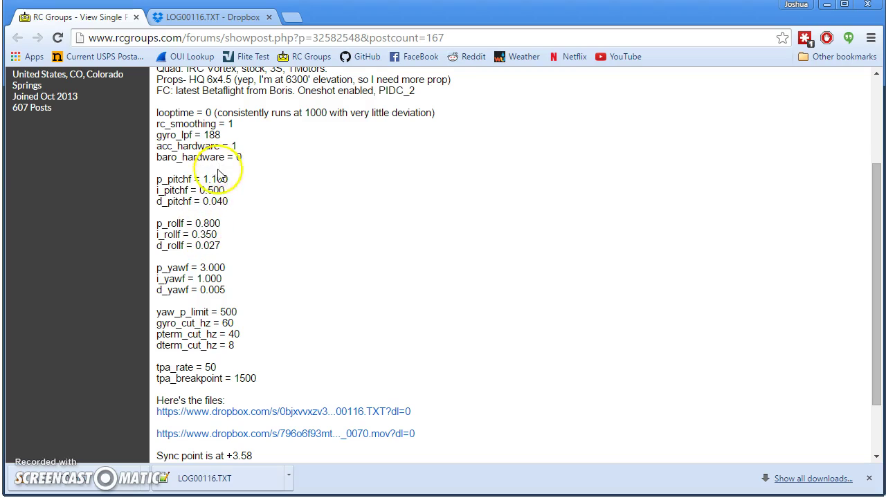
drag(191, 191, 161, 195)
click(185, 194)
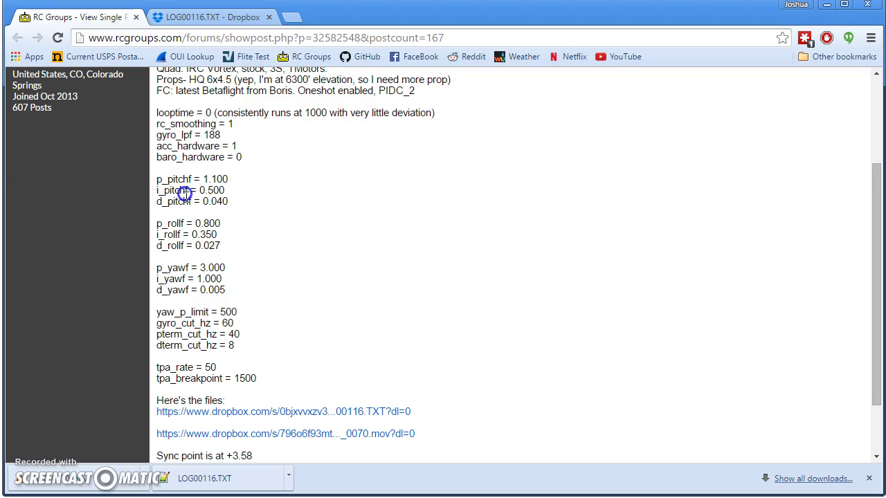
click(192, 230)
click(188, 249)
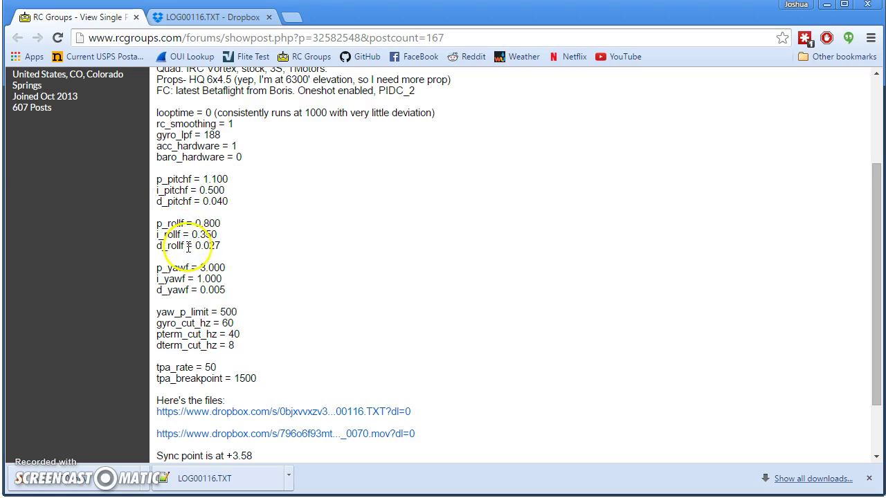
click(211, 198)
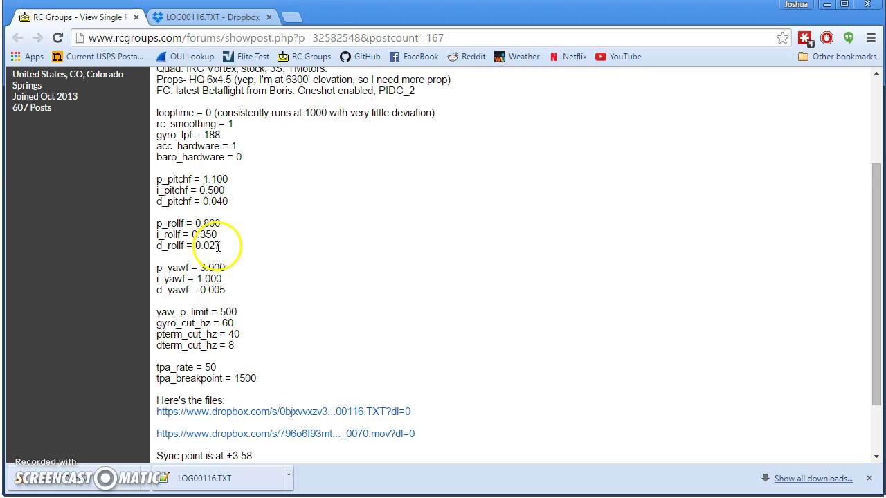
Examine the yaw_p_limit setting and the gyro, P-term and D-term filter cutoffs listed in the post.
mouse_move(165, 315)
mouse_down()
mouse_move(283, 321)
mouse_move(155, 309)
mouse_up()
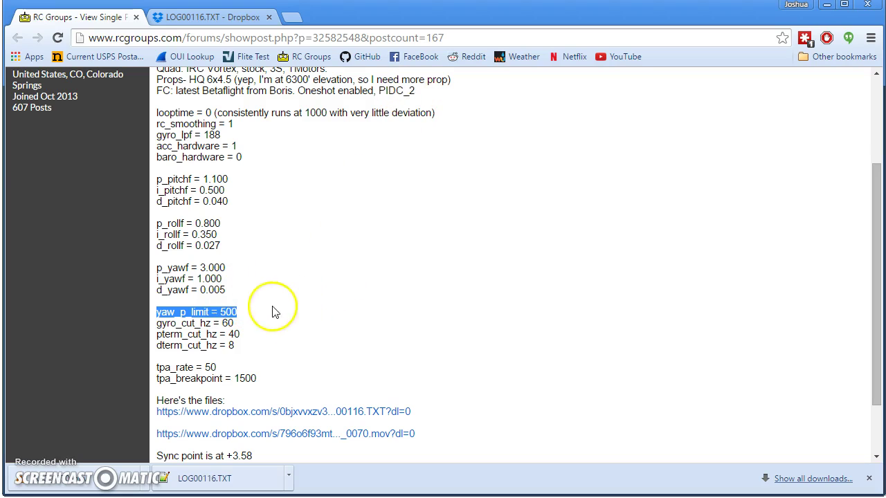
click(254, 312)
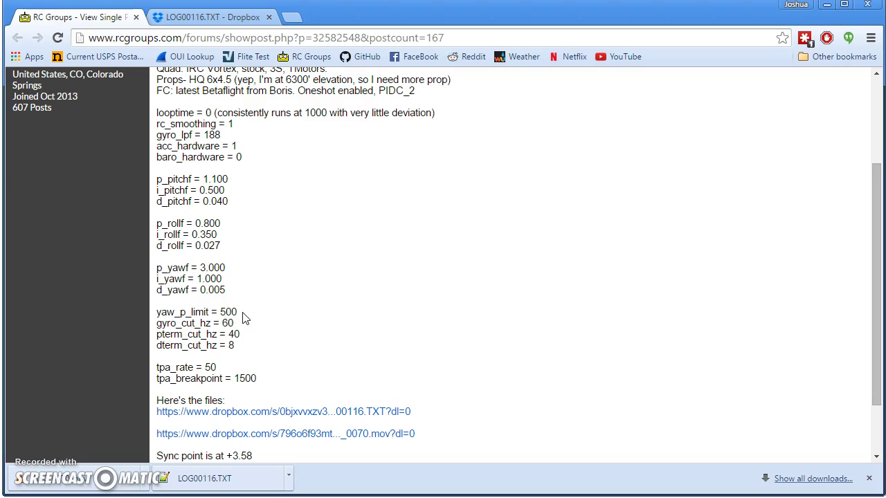
click(259, 315)
drag(156, 312, 249, 312)
click(243, 335)
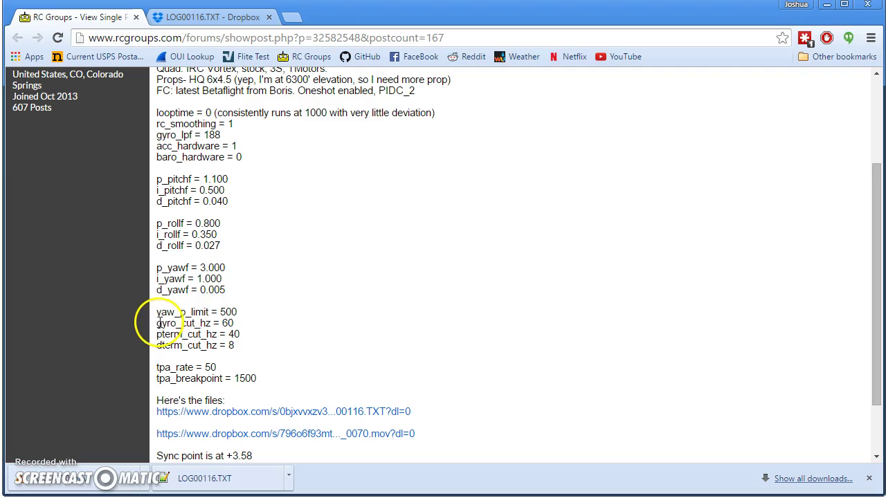
click(227, 326)
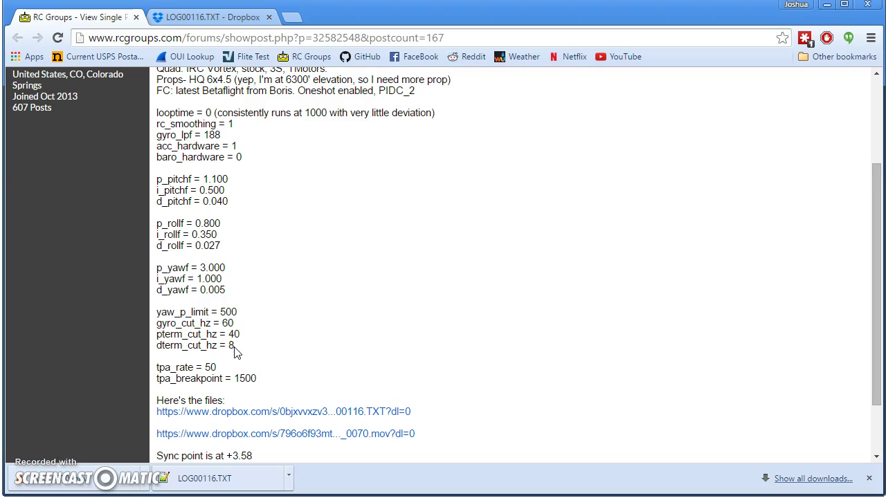
click(226, 322)
scroll(308, 294, up, 2)
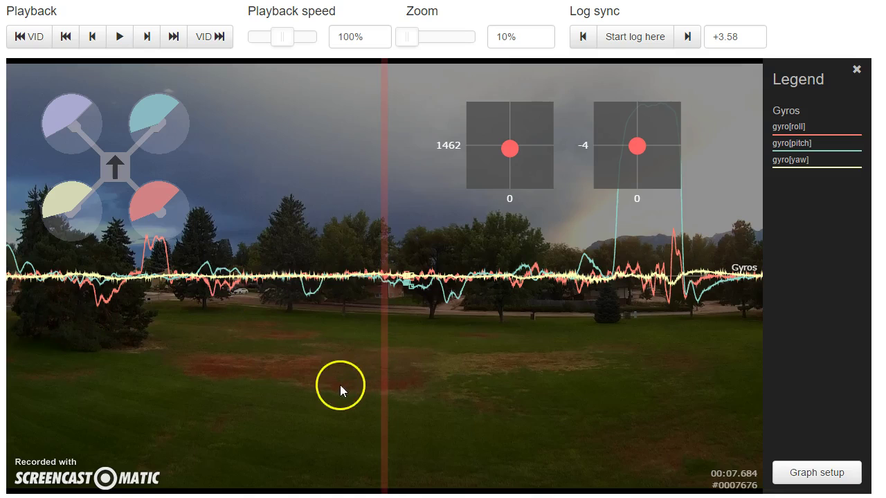
In the Blackbox log viewer, examine the gyro traces across the first 30 seconds of the flight for overshoot after pitch flips.
click(434, 396)
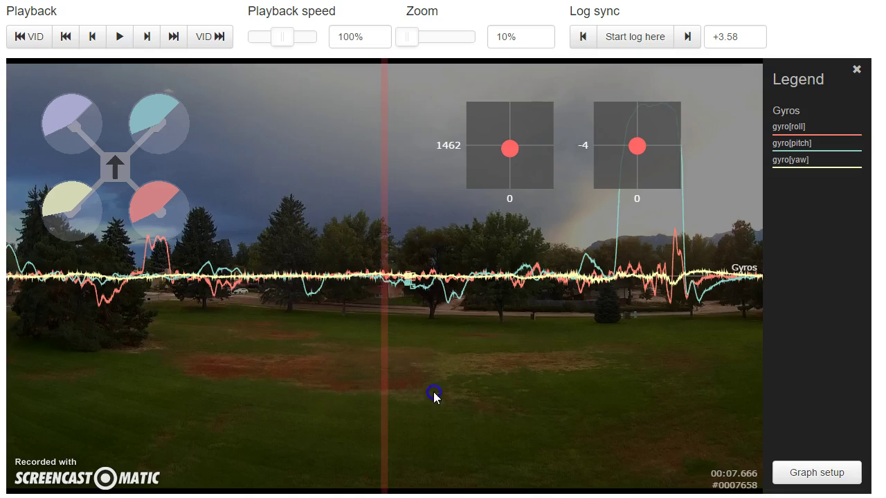
drag(434, 396, 455, 394)
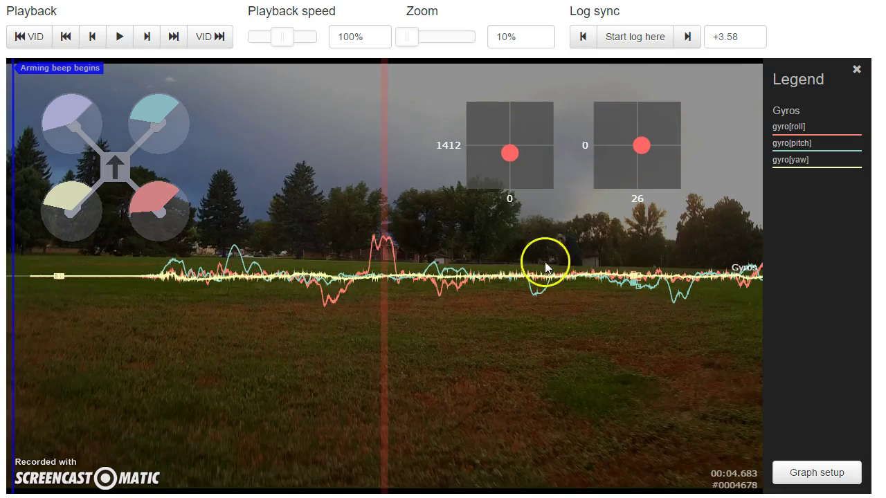
drag(512, 351, 144, 341)
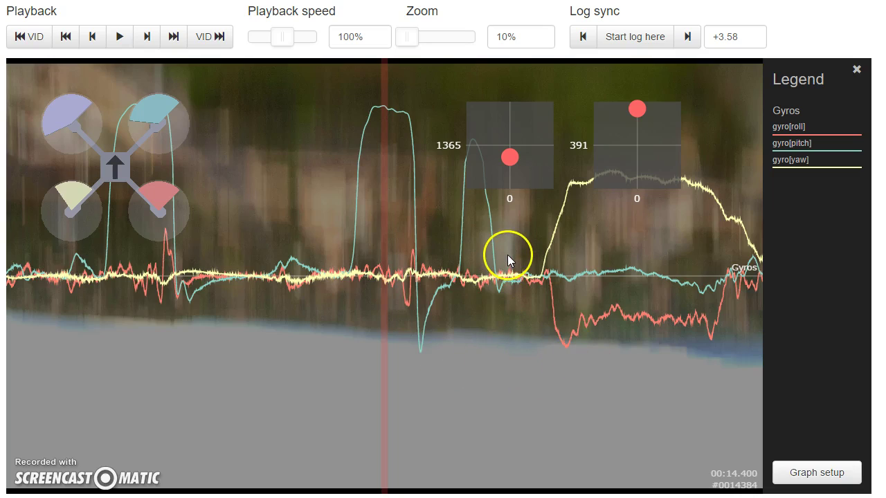
drag(469, 324, 231, 327)
drag(592, 339, 444, 331)
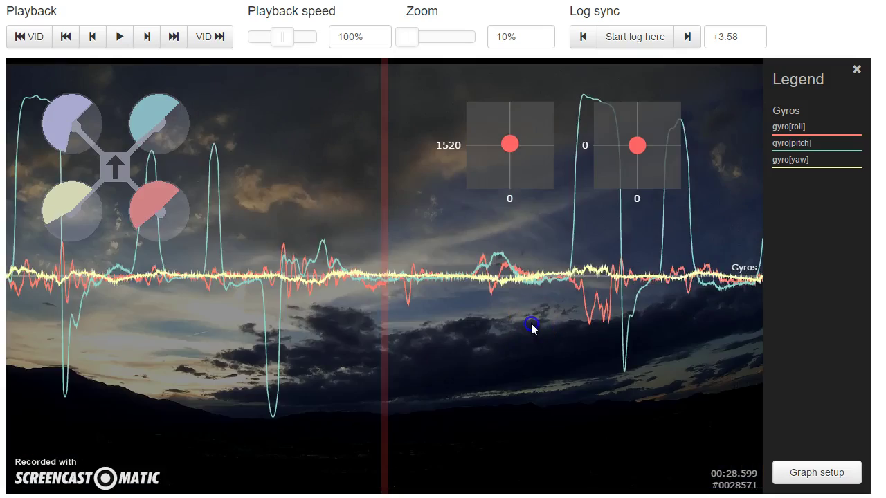
drag(533, 326, 356, 311)
drag(448, 326, 879, 350)
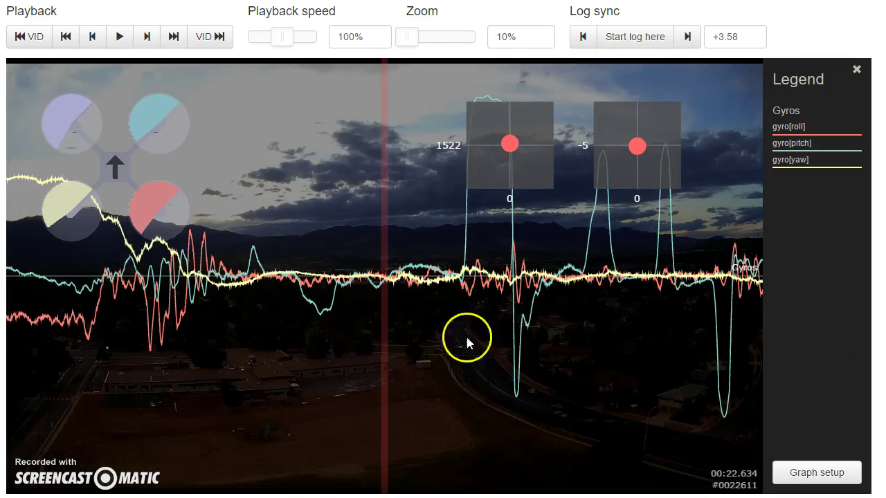
drag(328, 338, 344, 336)
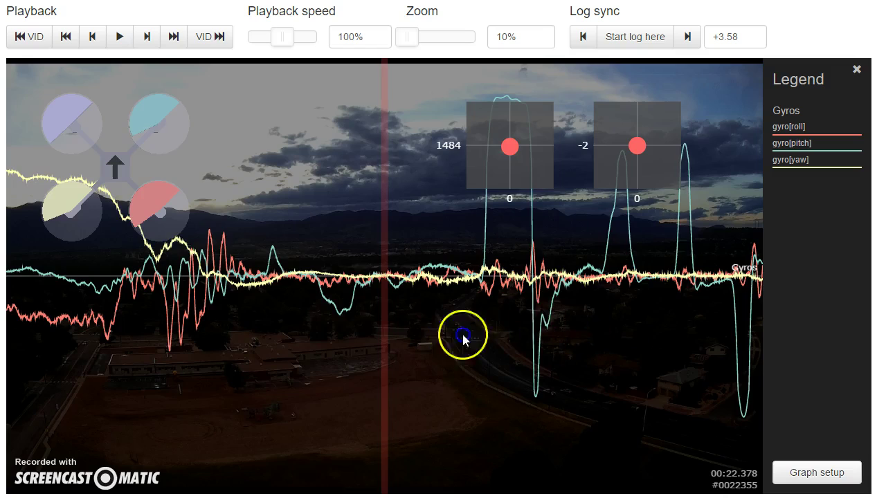
drag(461, 336, 264, 315)
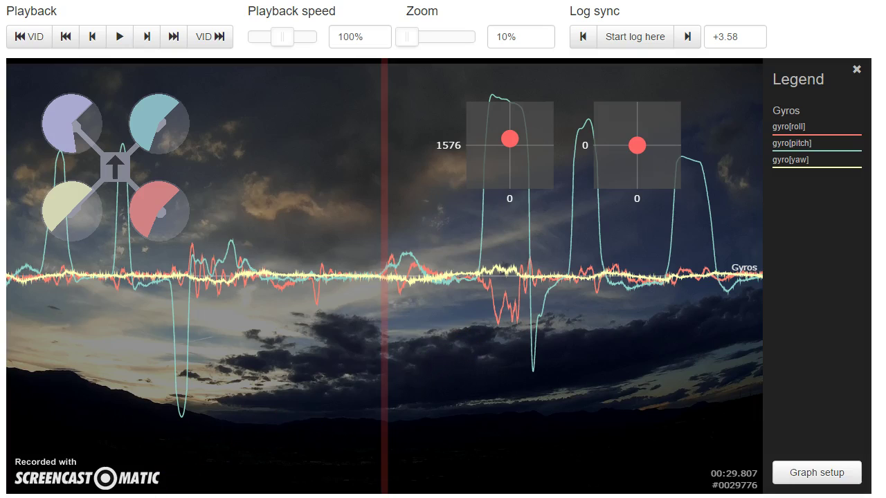
Switch to the forum post to check the gyro_lpf setting, and return to the Blackbox log viewer.
key(alt+Tab)
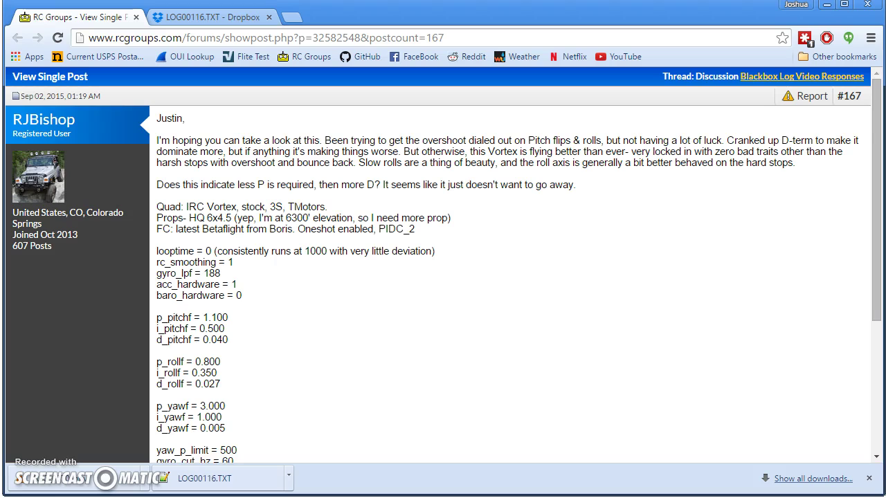
double_click(207, 284)
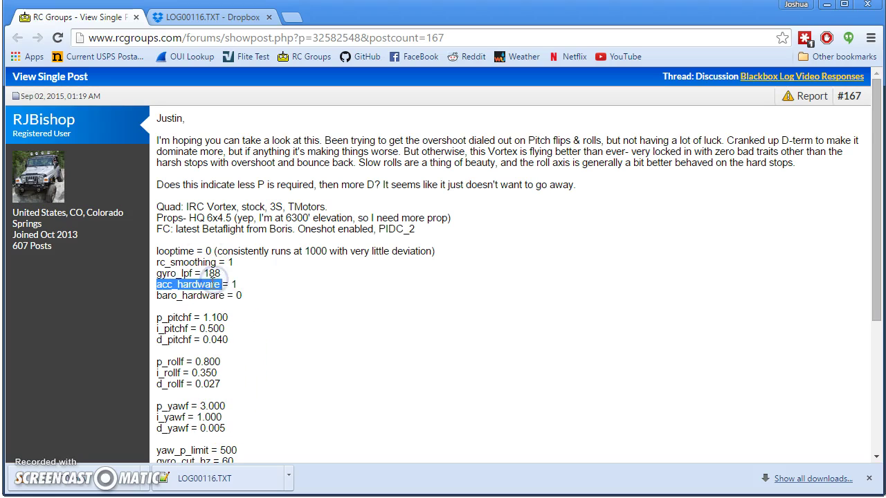
triple_click(211, 274)
key(alt+Tab)
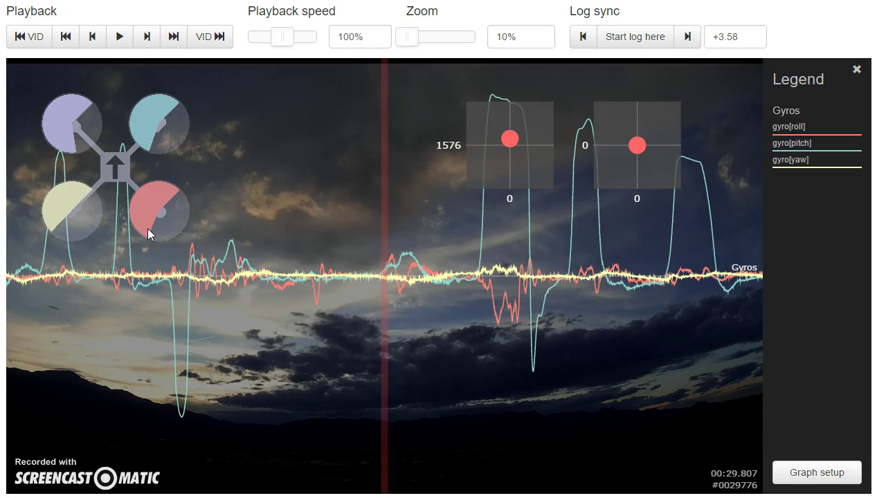
Advance through the flight log to about 43.7 seconds while examining the gyro traces.
click(333, 239)
drag(333, 237, 203, 238)
drag(560, 263, 244, 350)
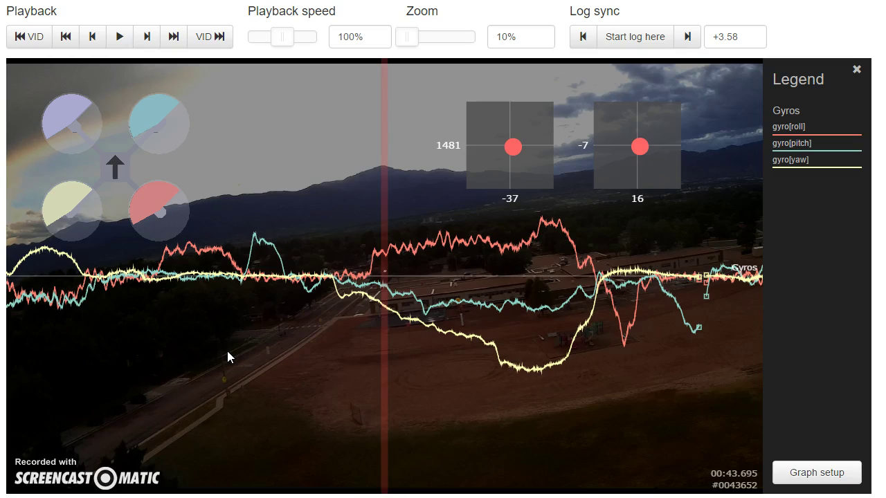
Open the graph setup and clear the existing Gyros graph.
click(810, 474)
scroll(415, 42, down, 2)
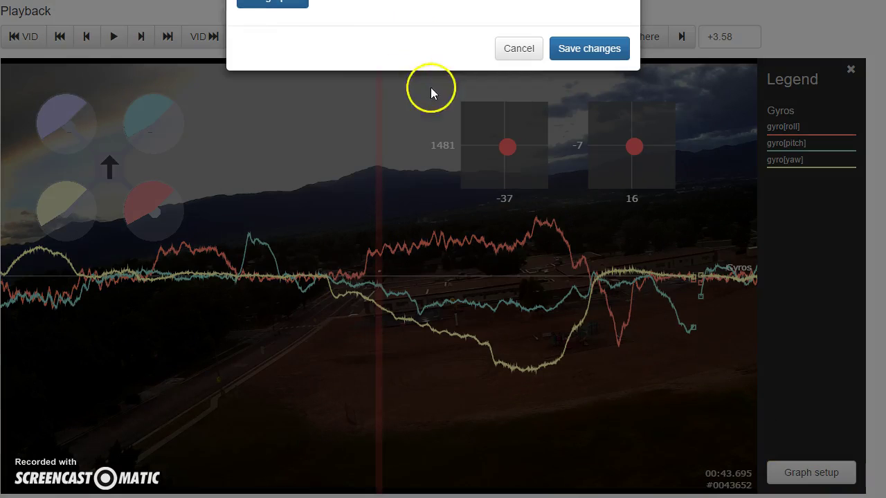
click(278, 5)
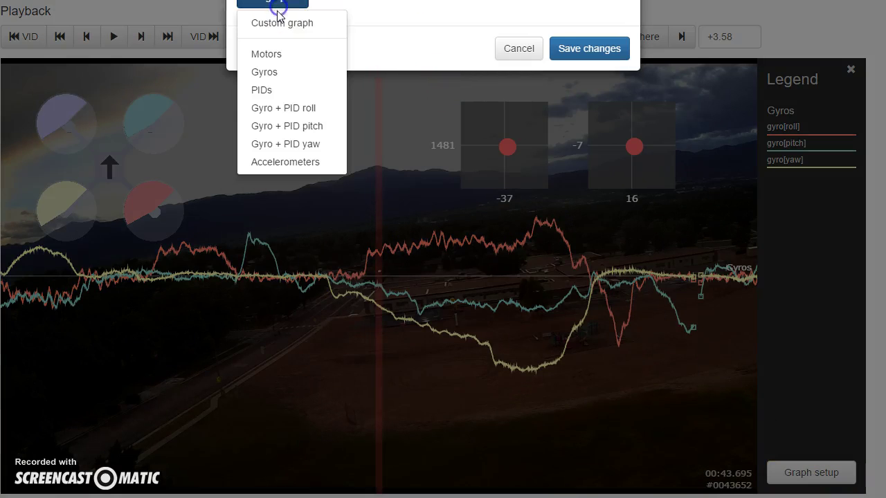
click(293, 135)
click(437, 165)
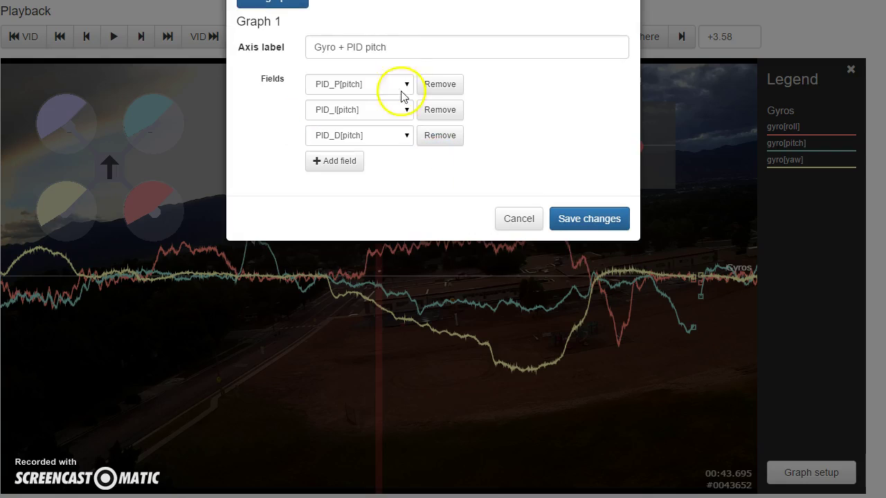
click(443, 86)
click(443, 86)
click(446, 86)
Add a custom graph that plots the fields rcCommand[pitch] and gyro[pitch].
click(265, 4)
click(276, 25)
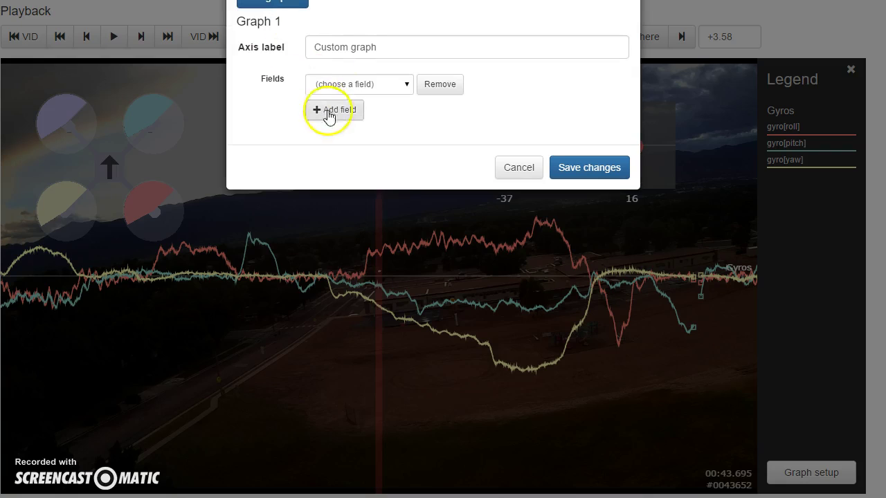
click(346, 84)
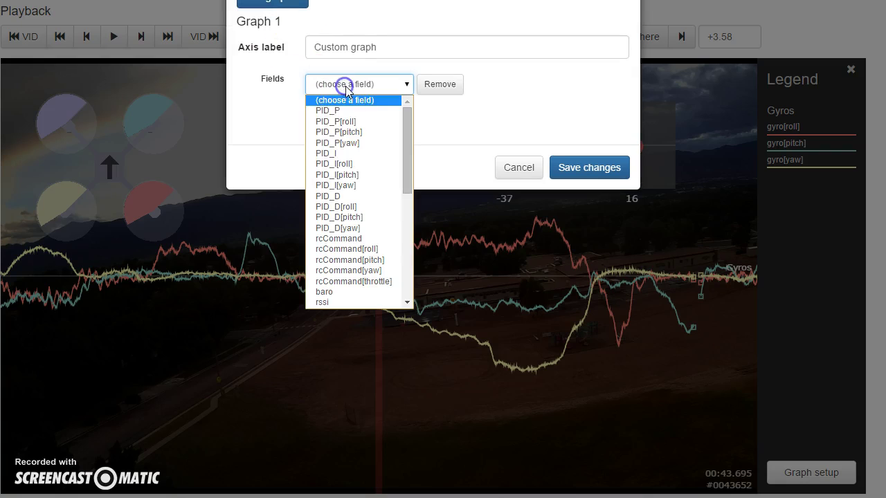
click(353, 260)
click(294, 10)
click(296, 12)
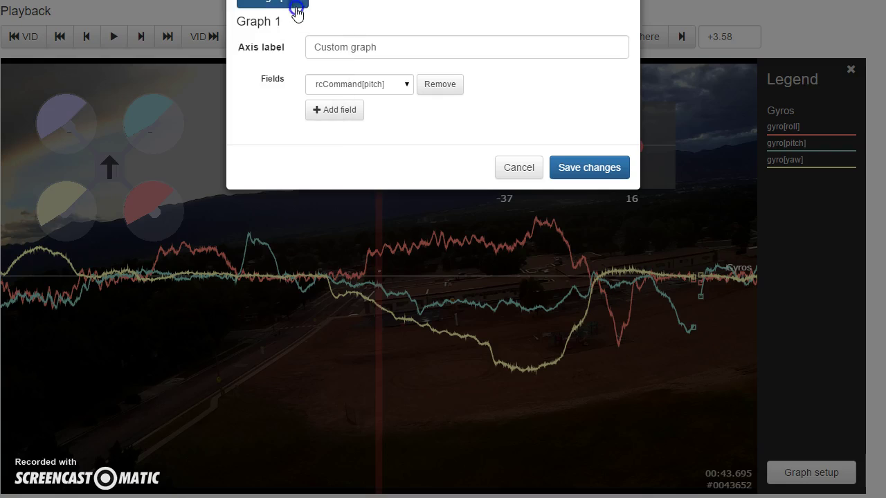
click(344, 111)
click(360, 114)
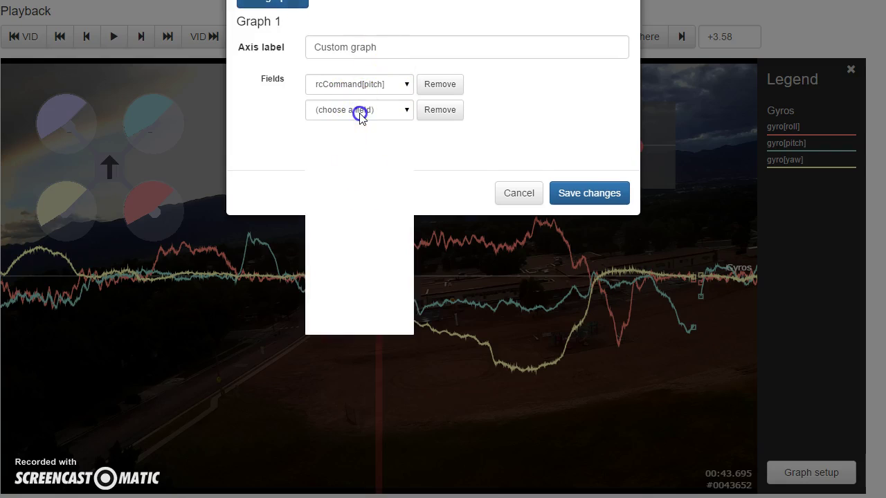
scroll(379, 249, down, 3)
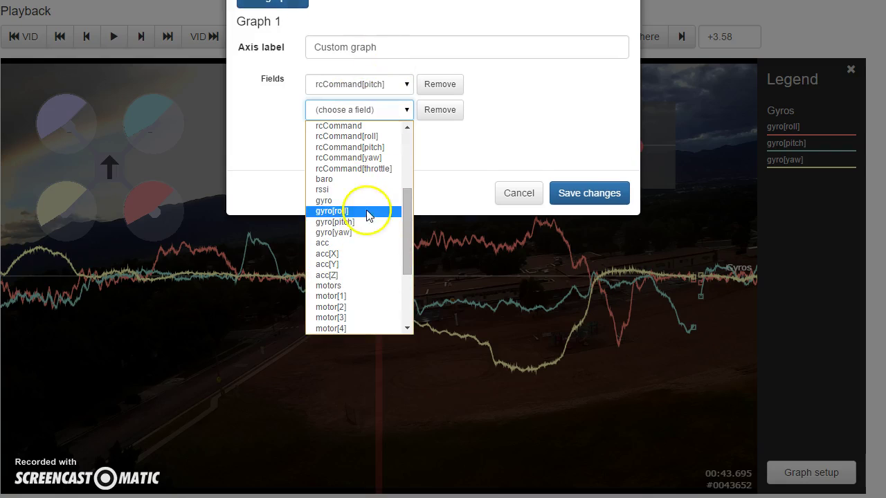
click(364, 223)
Add a Gyro + PID pitch graph containing only PID_P[pitch], PID_I[pitch] and PID_D[pitch], and save the graph setup.
click(253, 14)
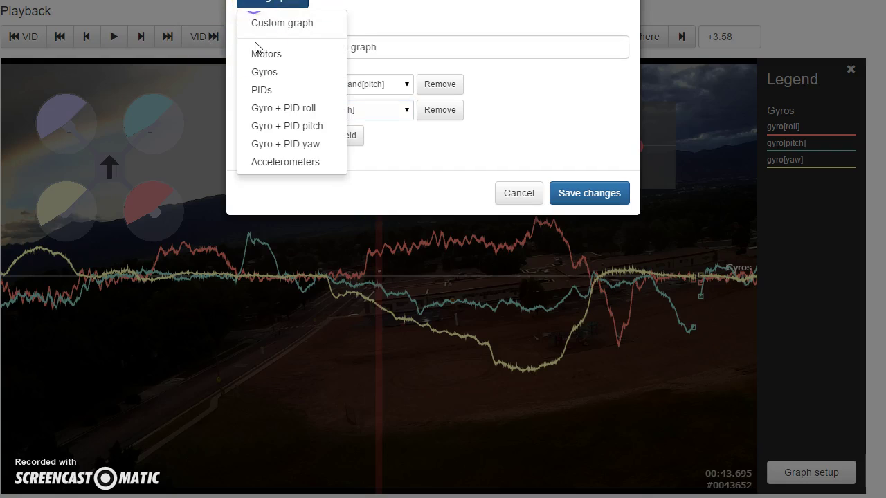
click(262, 127)
click(429, 307)
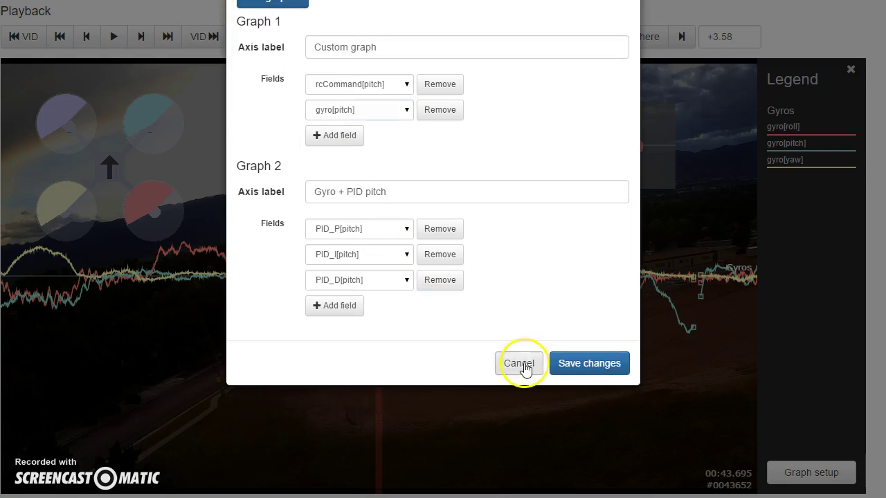
click(561, 365)
Advance the log to just before the pitch flip at about 49.3 seconds and set the graph zoom to 100%.
drag(531, 290, 313, 316)
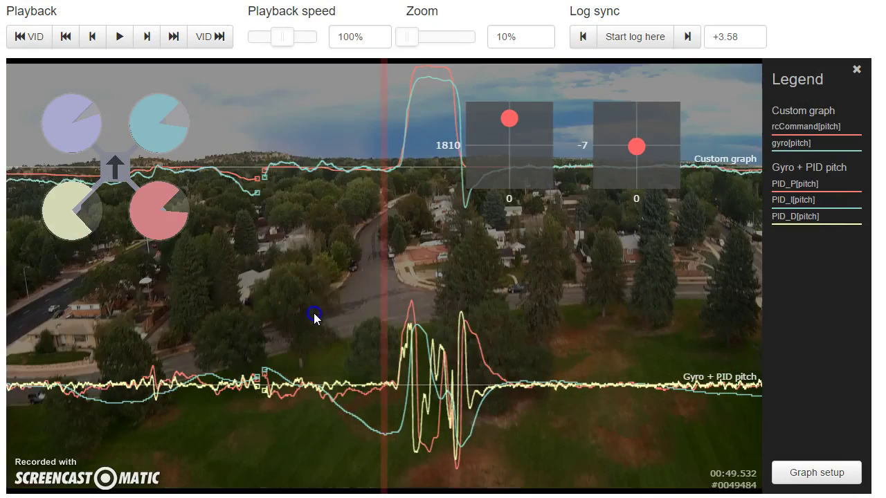
drag(407, 47, 445, 36)
drag(484, 346, 599, 382)
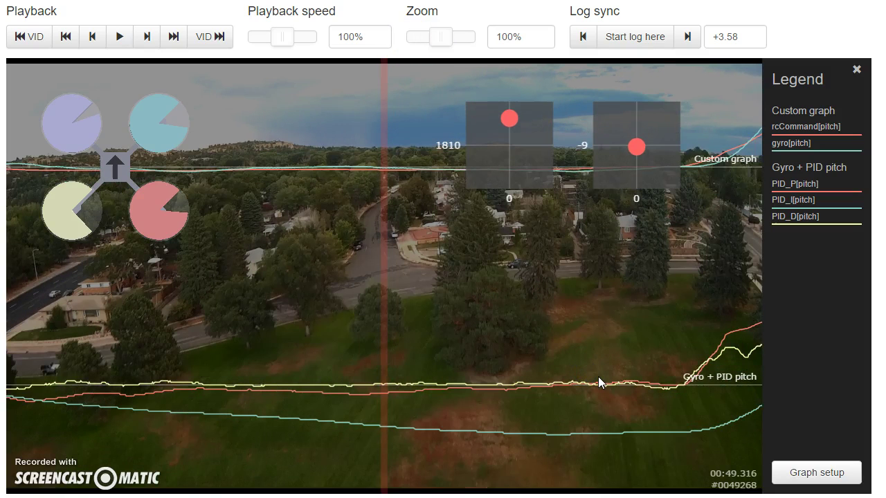
Play the log through the pitch flip after 49 seconds, rewind to about 49.2 seconds, and play it again.
click(119, 36)
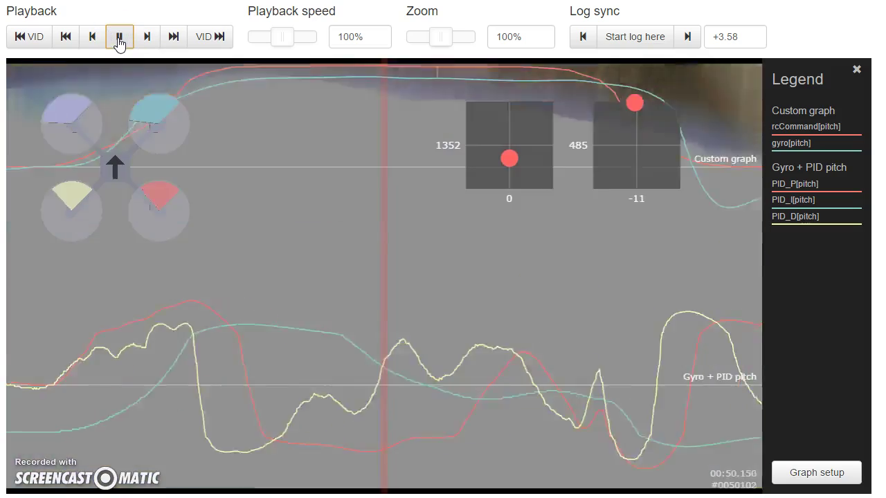
click(119, 36)
drag(207, 356, 885, 349)
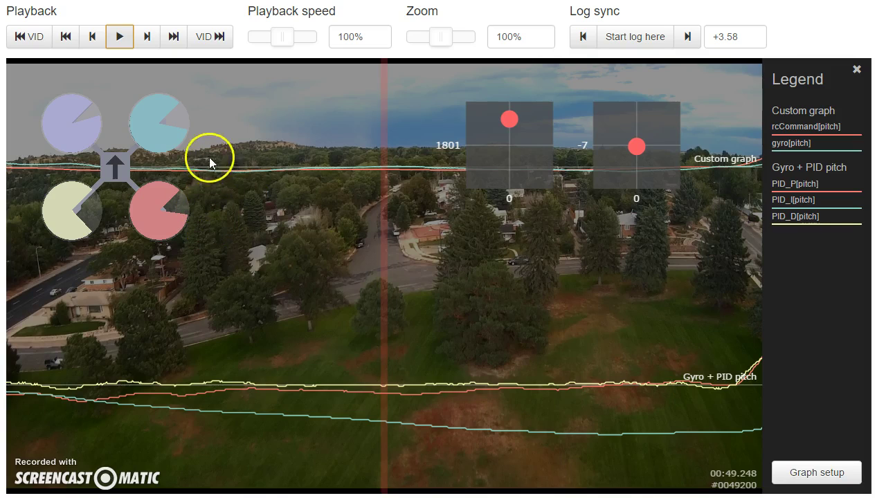
click(120, 43)
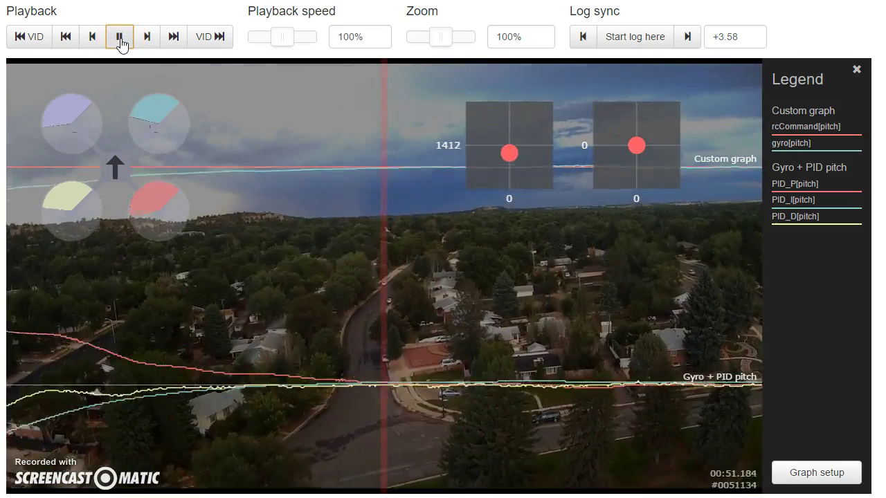
click(120, 43)
Examine how the P, I and D pitch traces respond to command and gyro during the flip between about 50.1 and 50.6 seconds.
drag(170, 328, 660, 273)
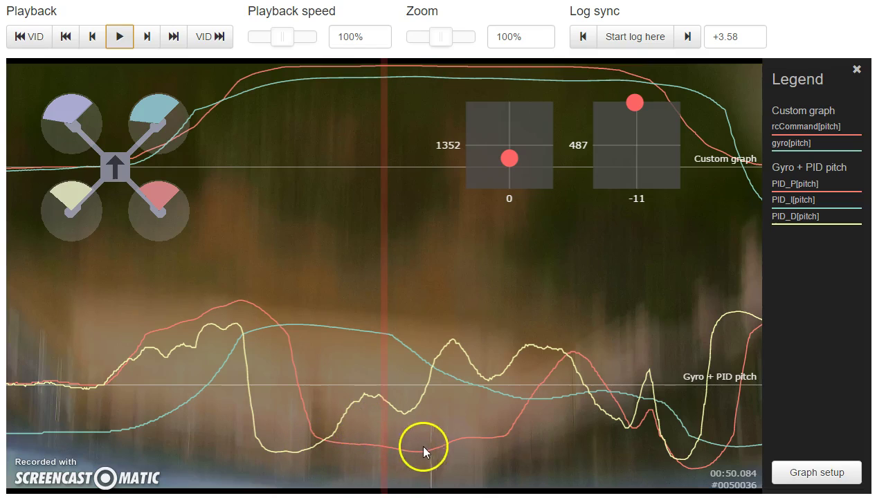
drag(302, 435, 244, 413)
drag(239, 416, 212, 416)
drag(340, 392, 296, 395)
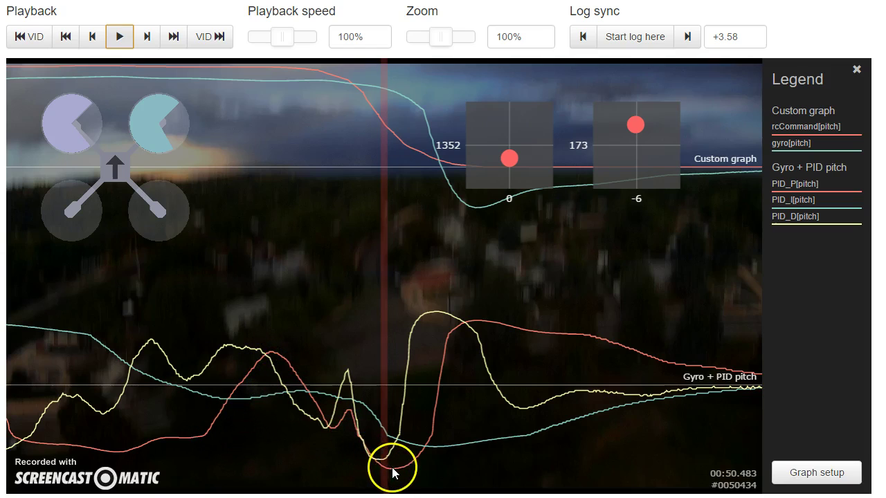
drag(406, 461, 388, 459)
drag(403, 372, 381, 371)
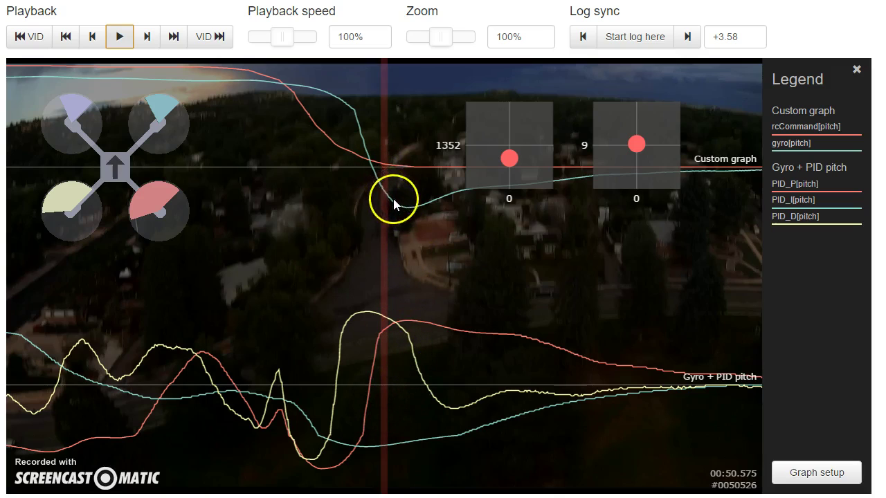
drag(523, 246, 700, 253)
drag(655, 307, 600, 312)
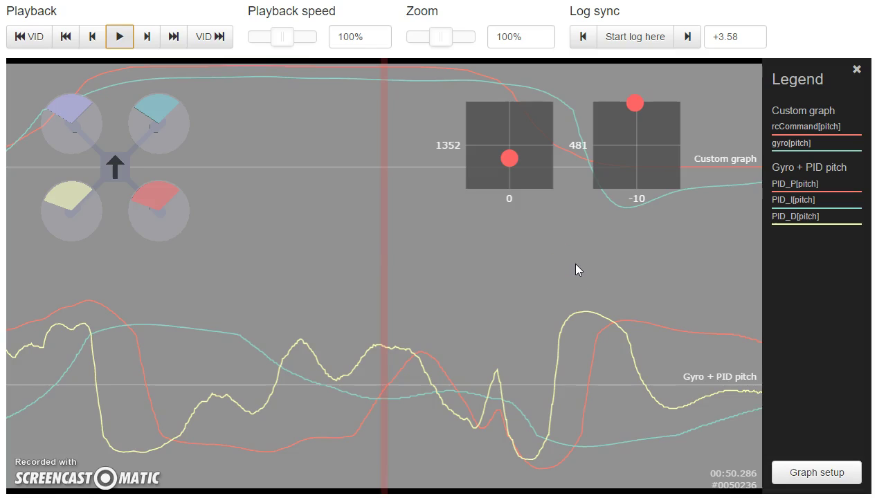
drag(459, 238, 462, 263)
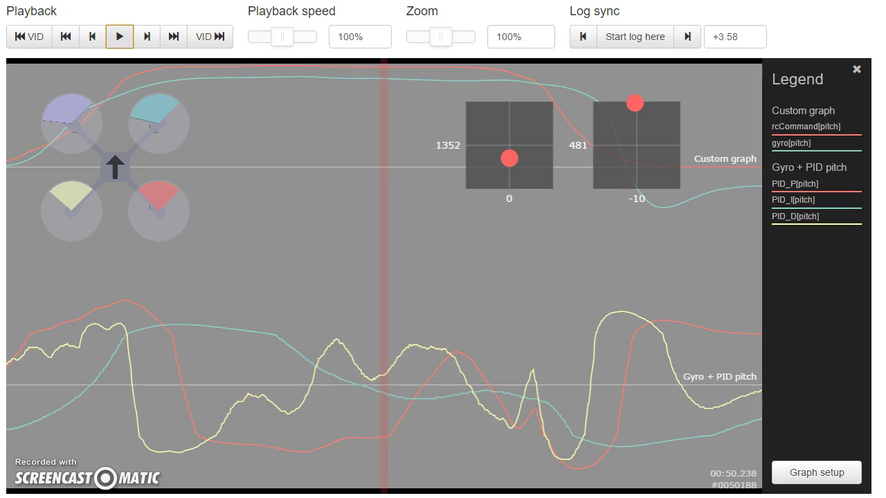
Go back to the earlier flips at about 30.8 seconds and play the log through them twice.
drag(297, 314, 885, 309)
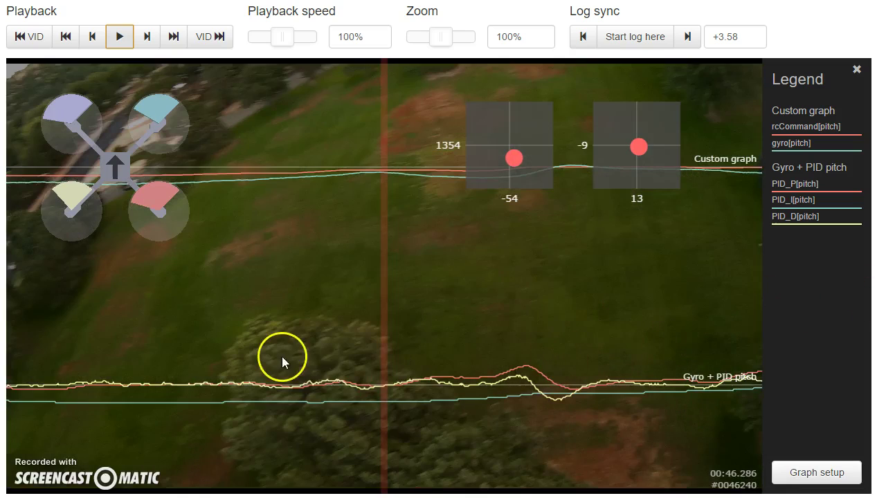
drag(282, 356, 334, 364)
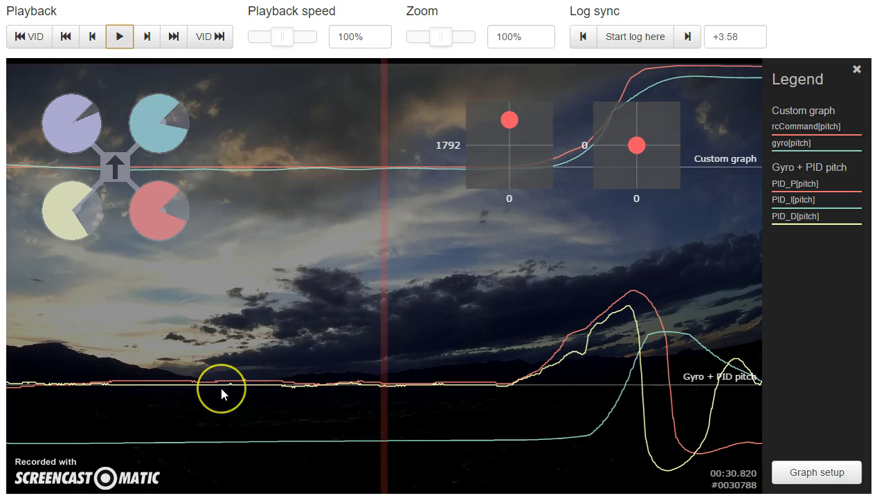
click(122, 43)
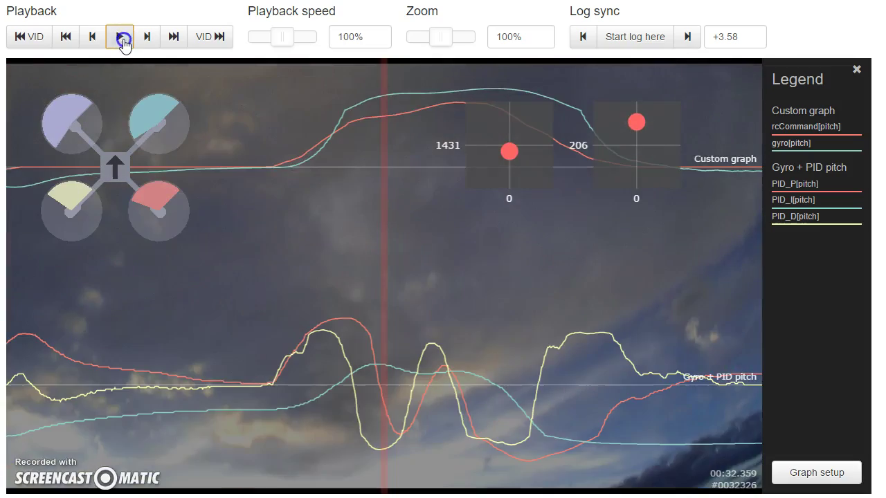
drag(212, 267, 710, 256)
drag(303, 254, 723, 231)
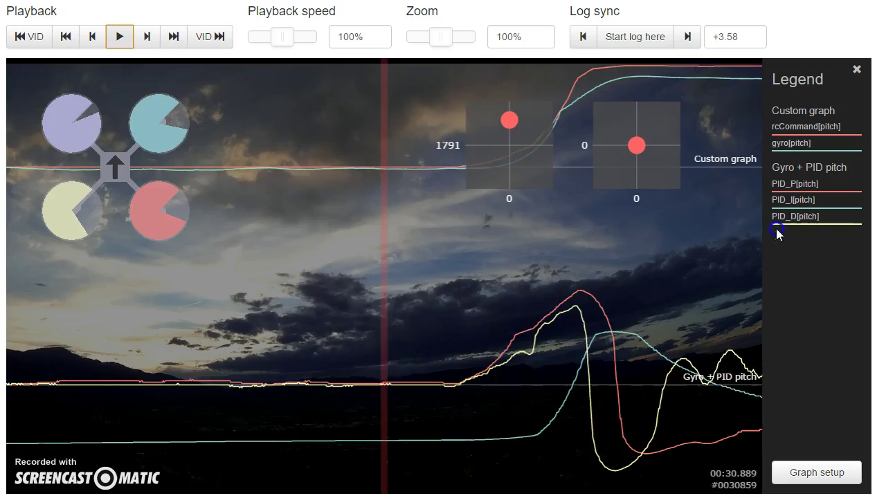
click(122, 41)
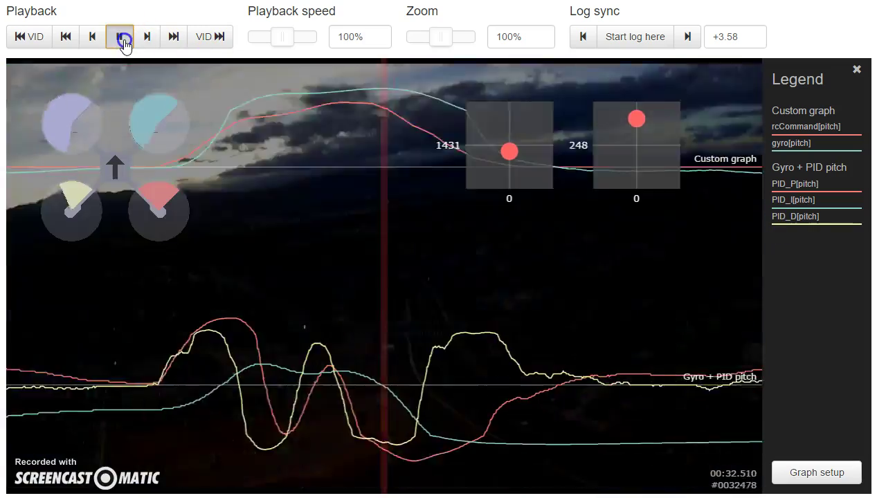
click(122, 41)
Examine the P, I and D pitch traces against the gyro overshoot of the flip between about 31.3 and 32.2 seconds.
drag(233, 348, 435, 313)
drag(526, 233, 598, 226)
drag(158, 311, 443, 324)
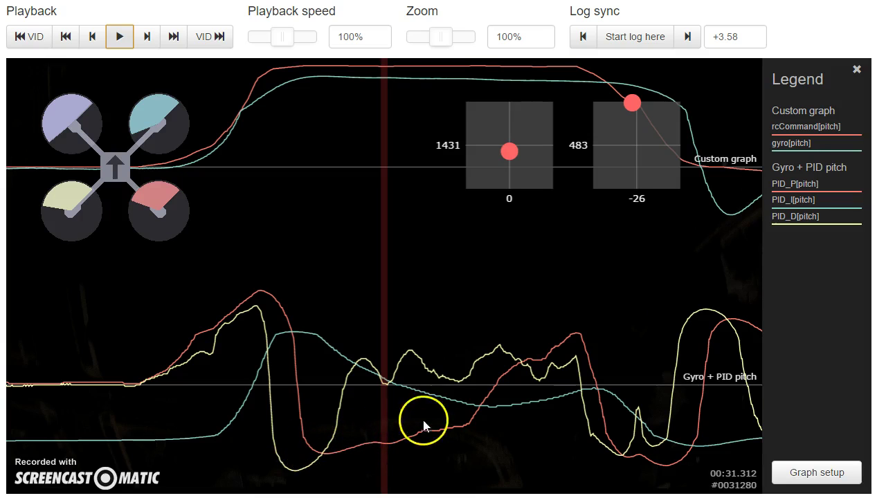
drag(528, 359, 390, 351)
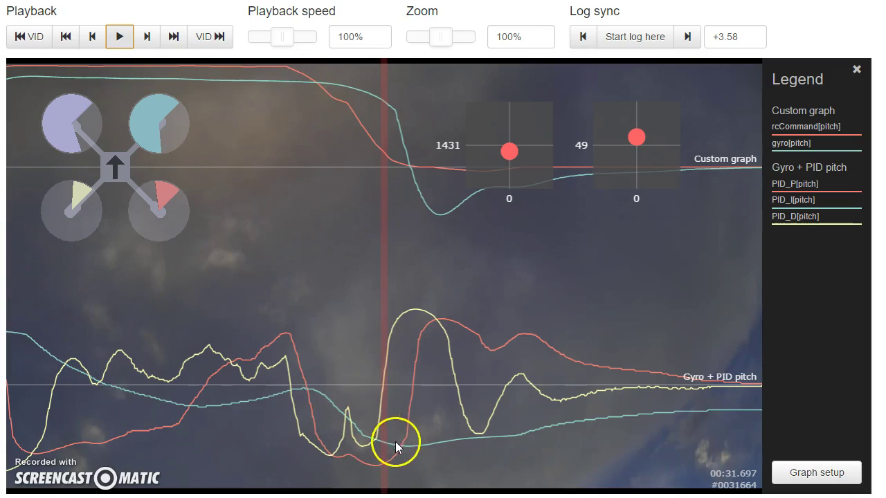
drag(431, 456, 348, 291)
drag(474, 271, 488, 328)
drag(470, 433, 457, 407)
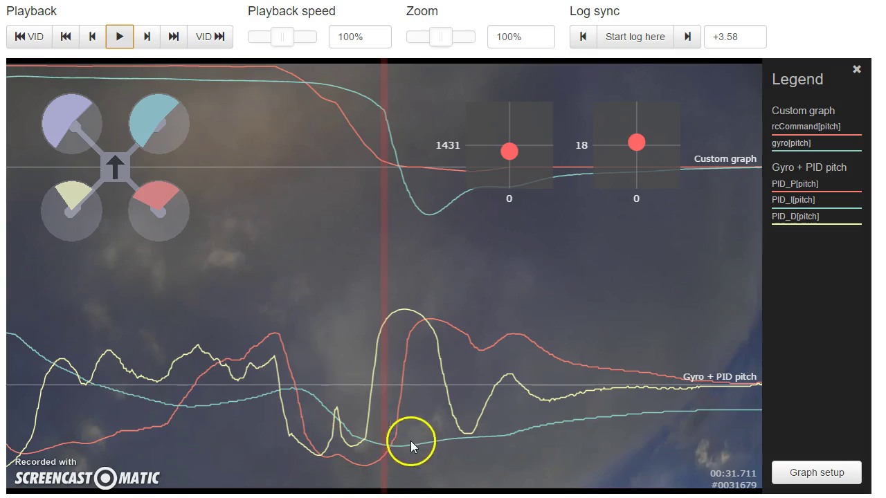
drag(526, 457, 488, 419)
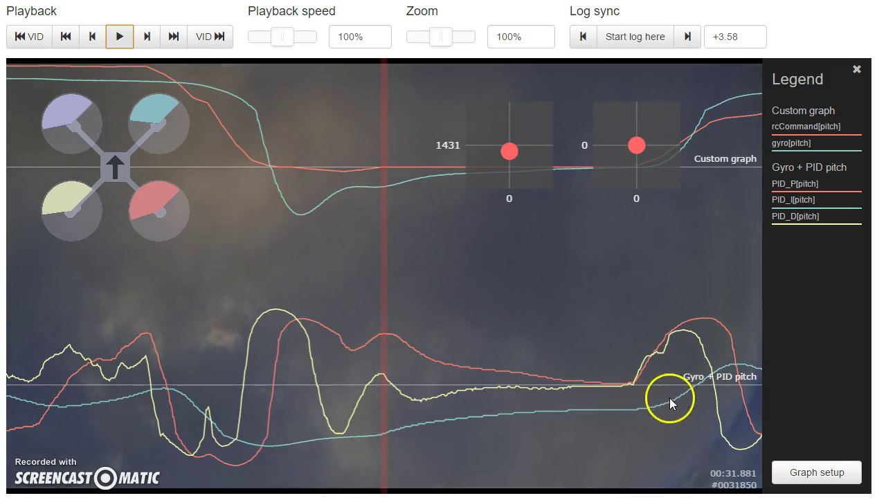
drag(405, 423, 374, 426)
drag(367, 166, 327, 215)
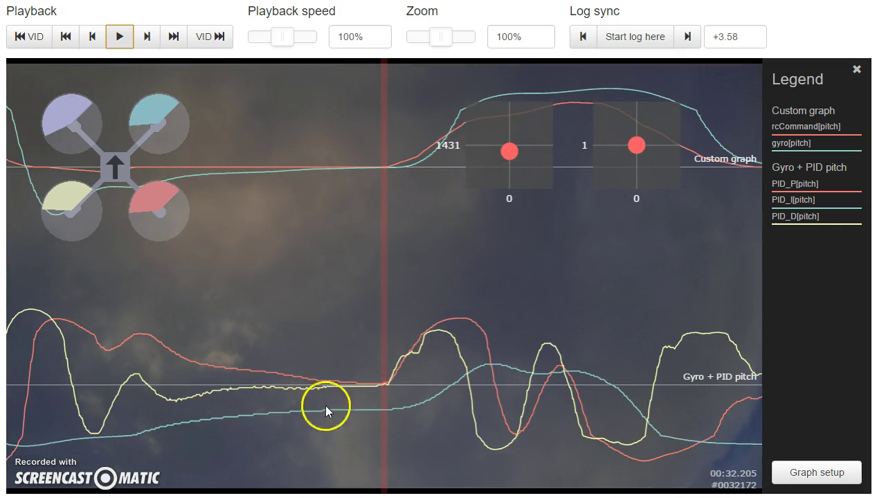
Add the PID_sum[pitch] field to the Gyro + PID pitch graph and save the graph setup.
click(823, 469)
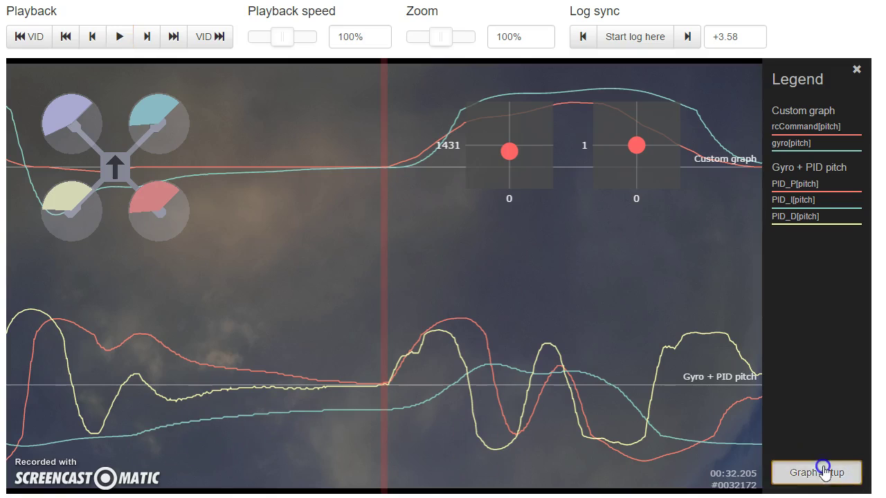
click(351, 305)
click(352, 305)
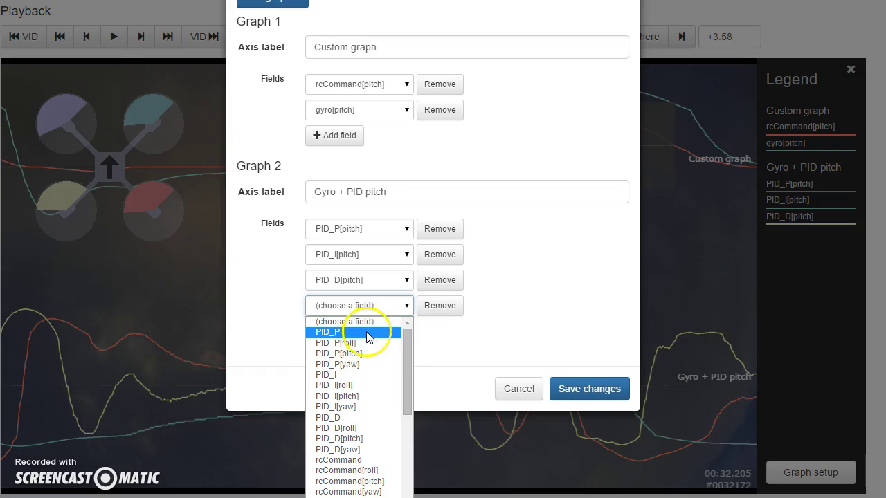
scroll(368, 374, down, 4)
scroll(365, 378, up, 4)
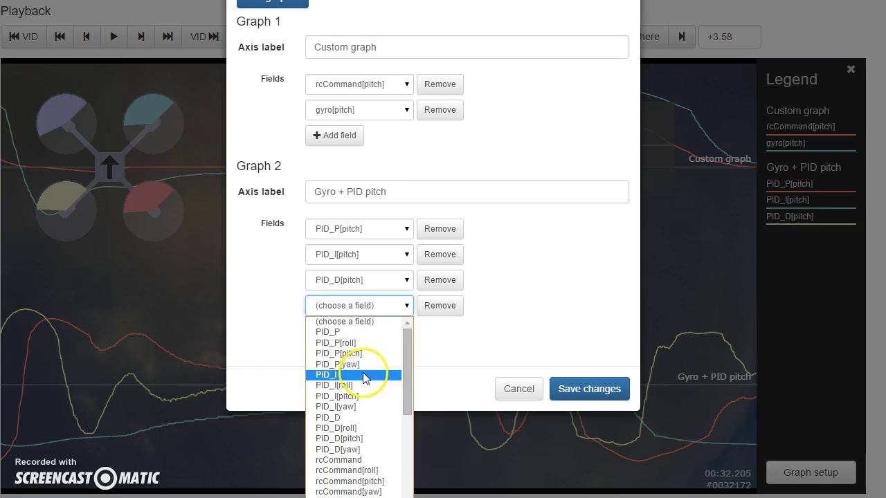
scroll(319, 367, down, 10)
click(333, 492)
click(568, 390)
Compare PID_sum[pitch] with the individual PID terms and the gyro bounce-back between about 31.5 and 32.2 seconds.
drag(396, 418, 478, 431)
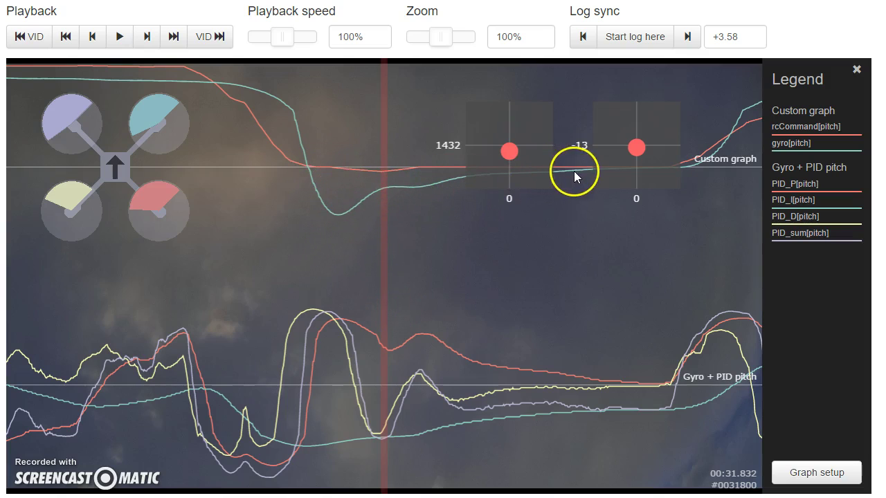
drag(574, 175, 433, 204)
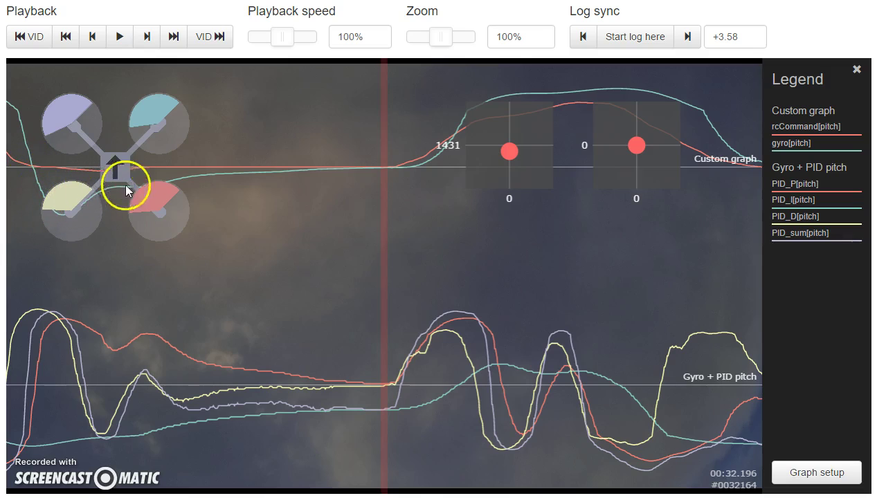
drag(78, 197, 256, 249)
drag(416, 216, 253, 263)
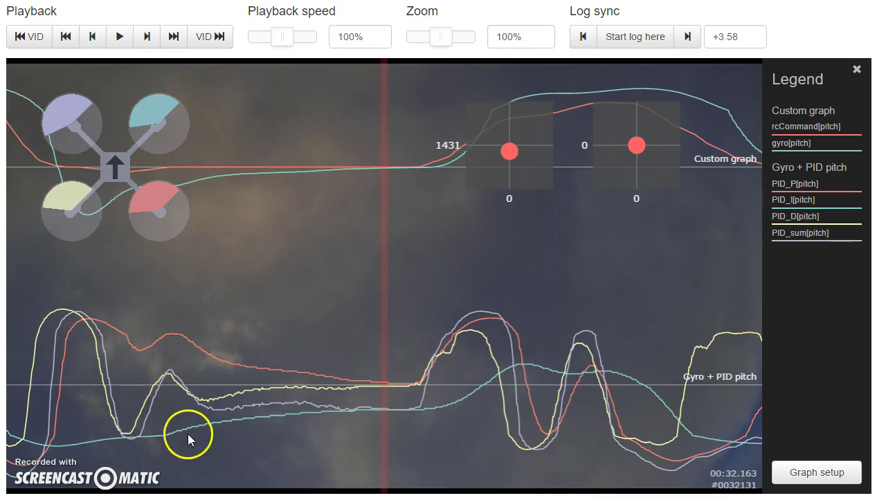
drag(137, 447, 313, 453)
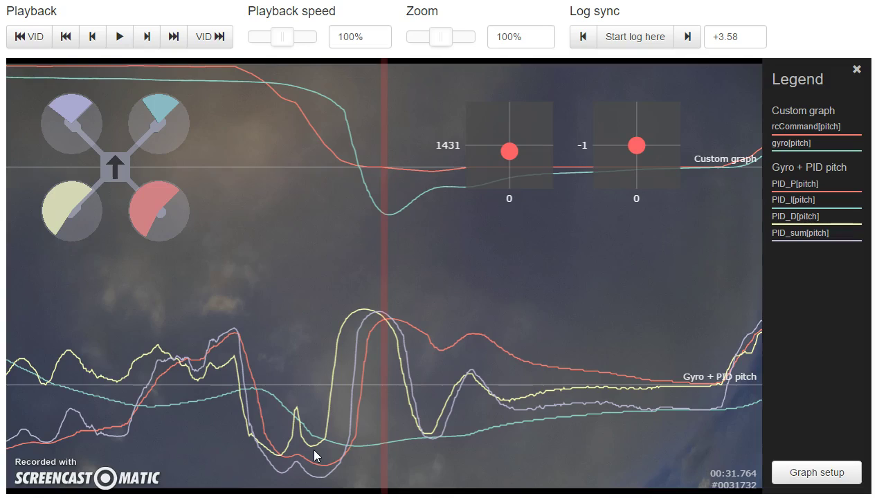
drag(315, 455, 297, 381)
drag(389, 475, 506, 469)
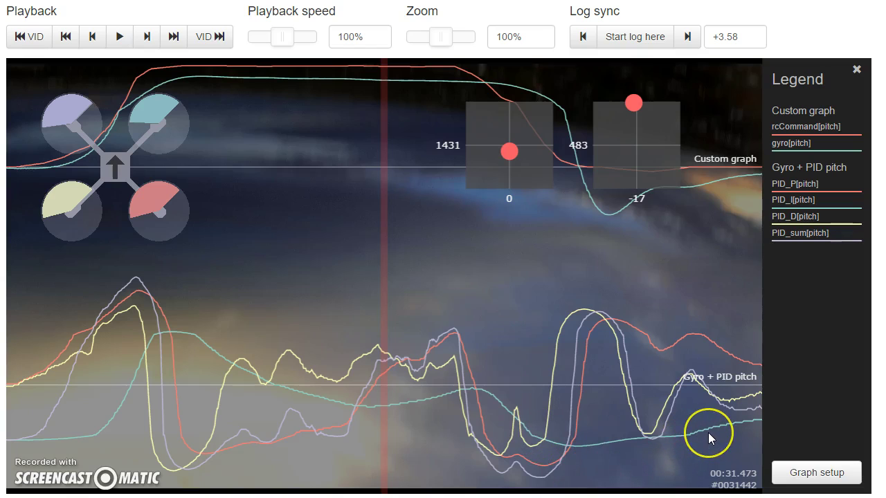
drag(709, 434, 518, 417)
drag(331, 412, 382, 414)
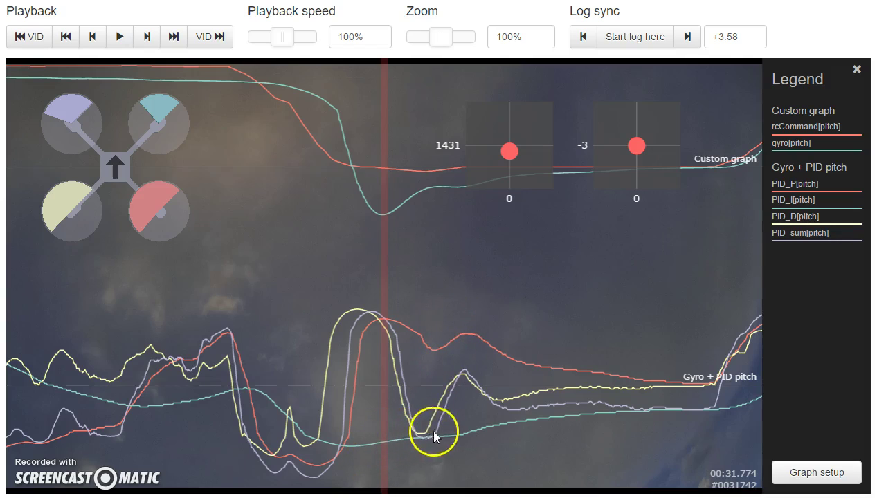
drag(525, 423, 400, 409)
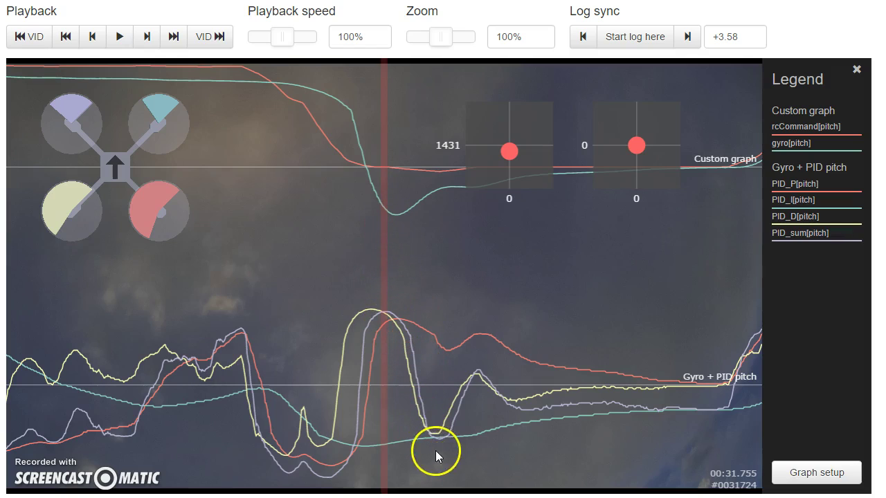
click(520, 456)
Move back through the earlier flips to about 22.7 seconds and set the graph zoom to 40%.
drag(519, 456, 617, 411)
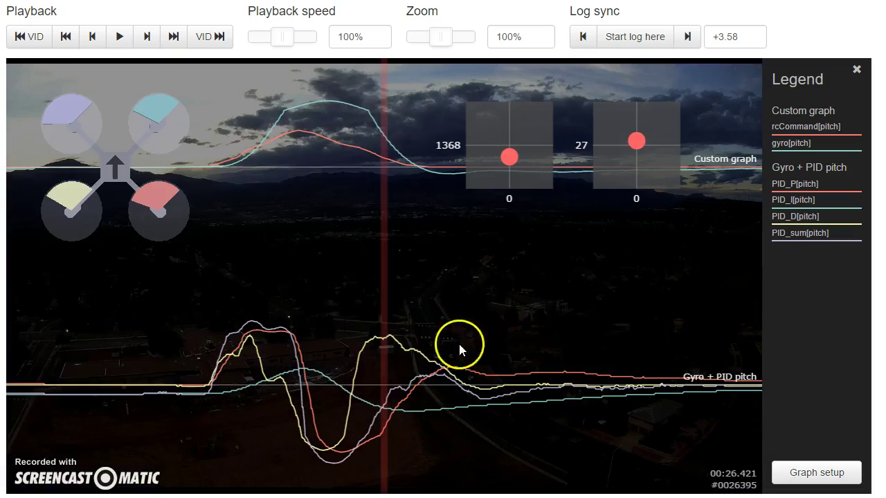
drag(459, 353, 885, 352)
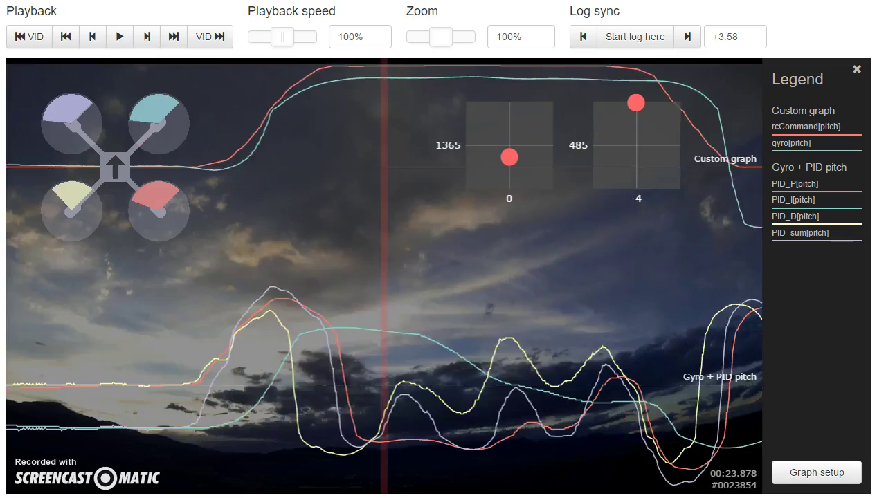
drag(321, 336, 768, 352)
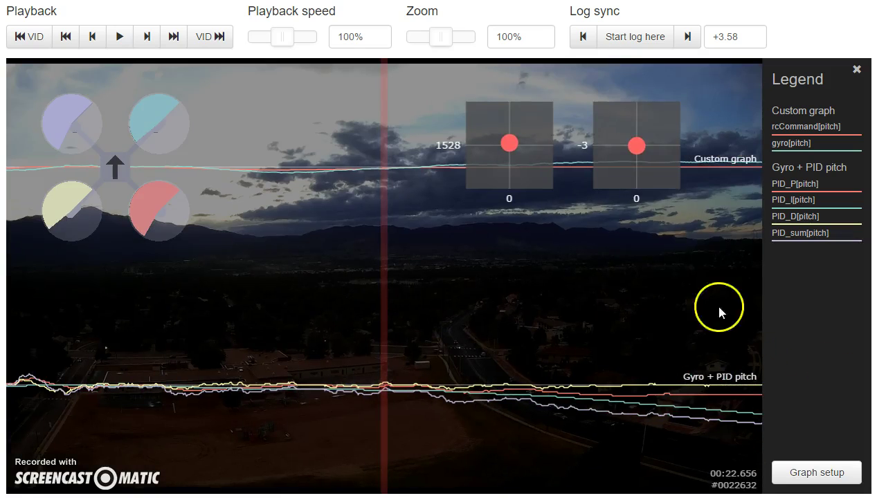
drag(441, 37, 421, 36)
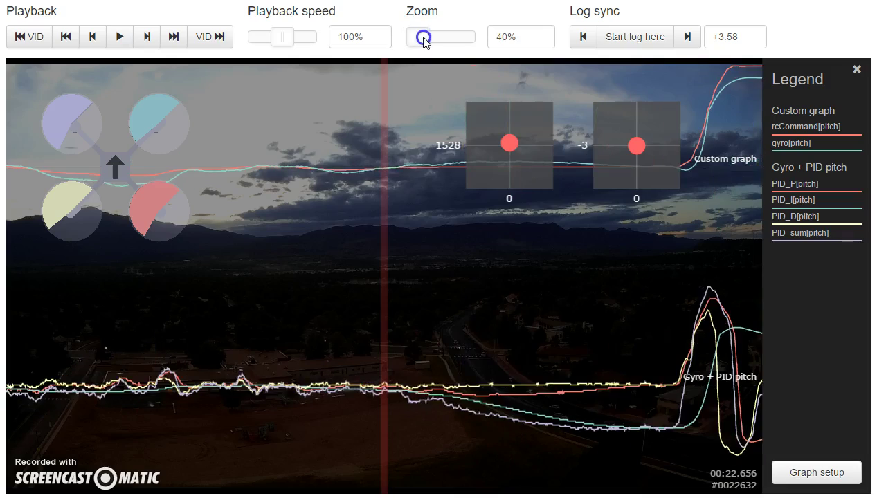
click(192, 262)
Move back to about 16 seconds and examine the pitch command, gyro and PID traces of the flips there.
drag(567, 275, 885, 311)
drag(518, 317, 781, 325)
drag(462, 335, 621, 339)
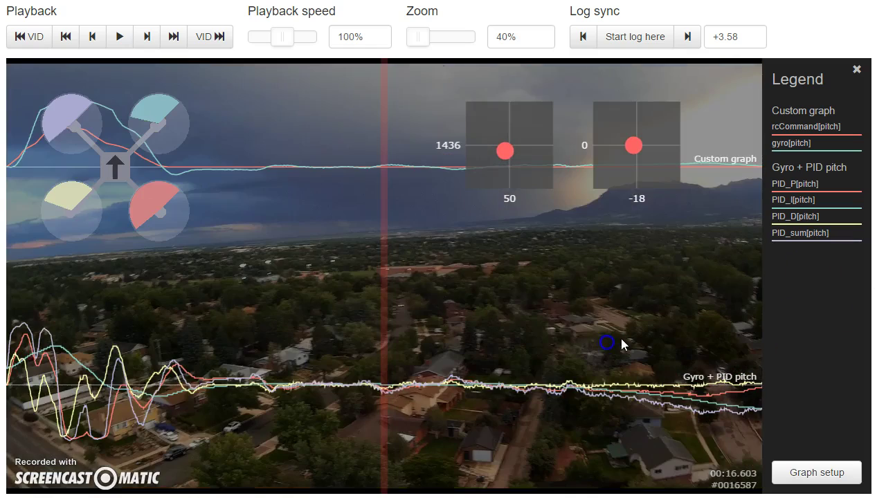
drag(559, 340, 586, 315)
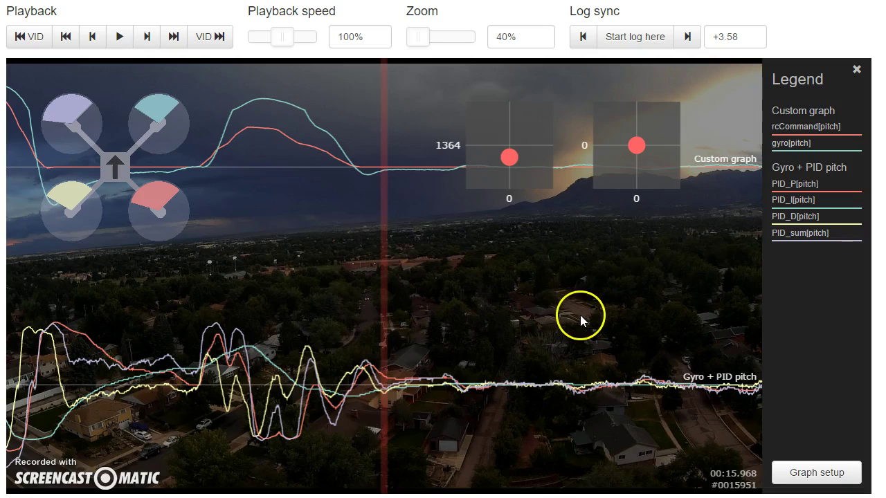
Advance to about 32.6 seconds and examine the pitch traces where the second flip ends.
drag(534, 335, 118, 371)
drag(585, 308, 3, 305)
drag(540, 315, 28, 322)
drag(463, 332, 8, 330)
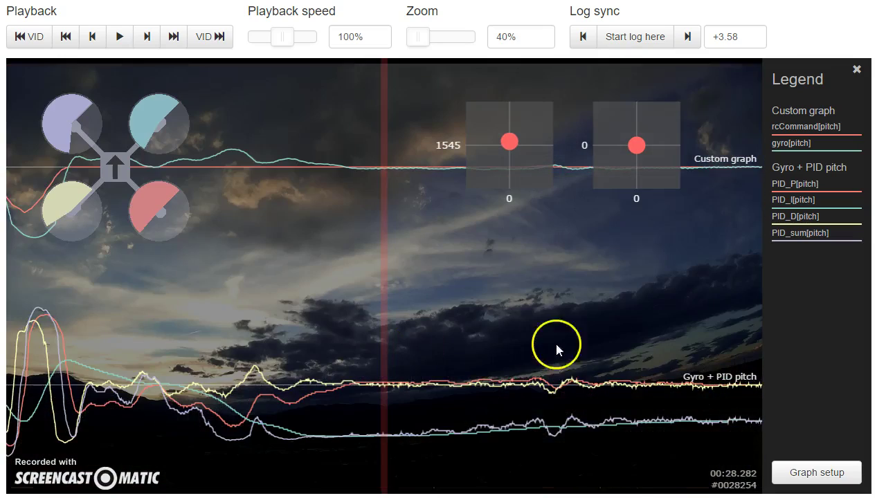
drag(555, 341, 339, 281)
drag(461, 294, 343, 312)
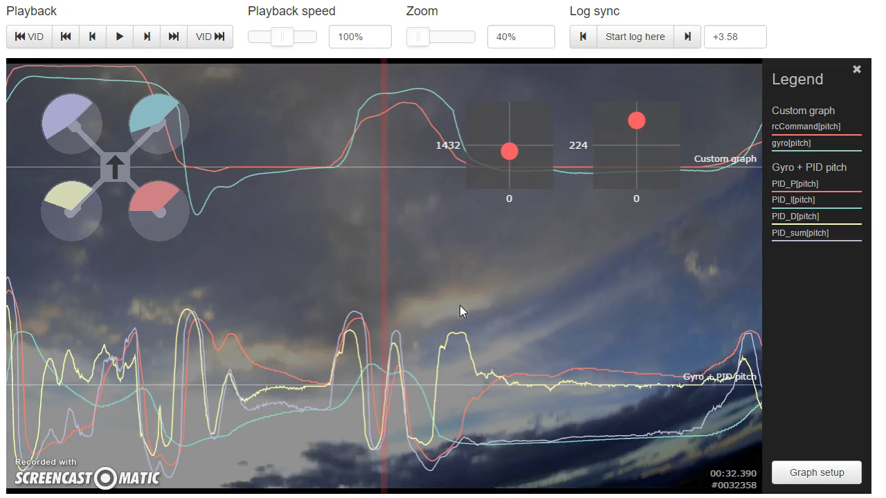
drag(451, 301, 386, 296)
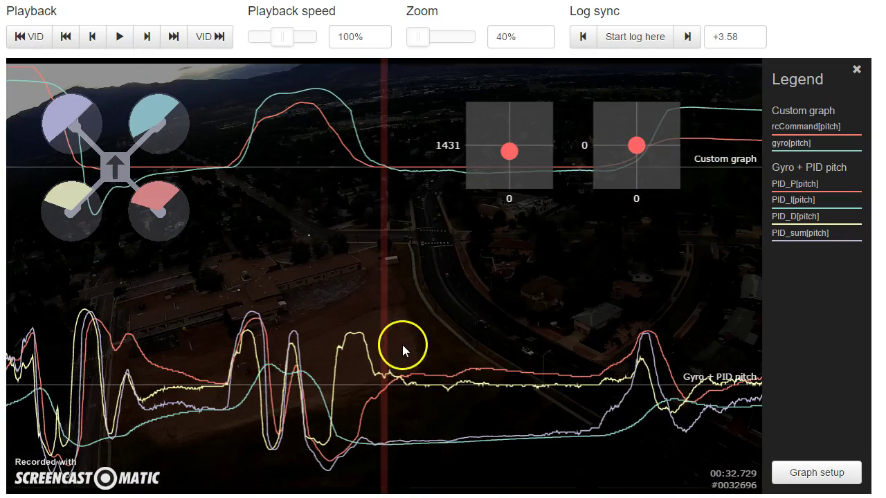
drag(427, 423, 450, 427)
click(419, 313)
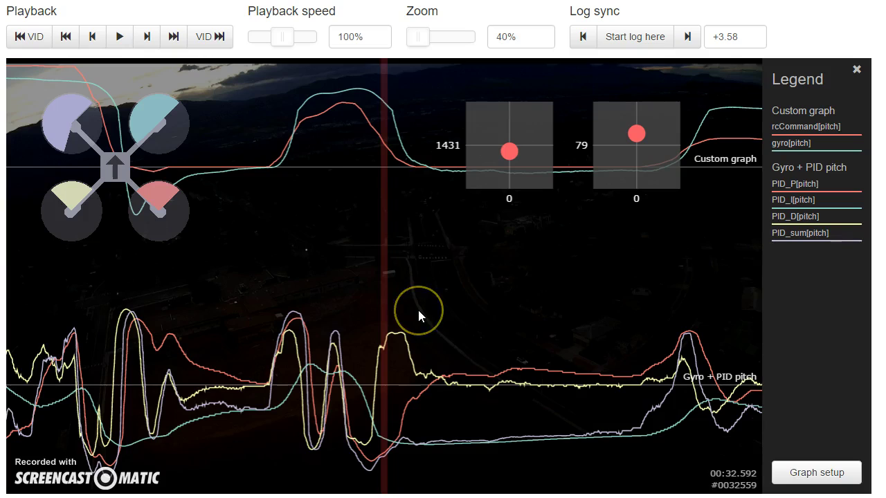